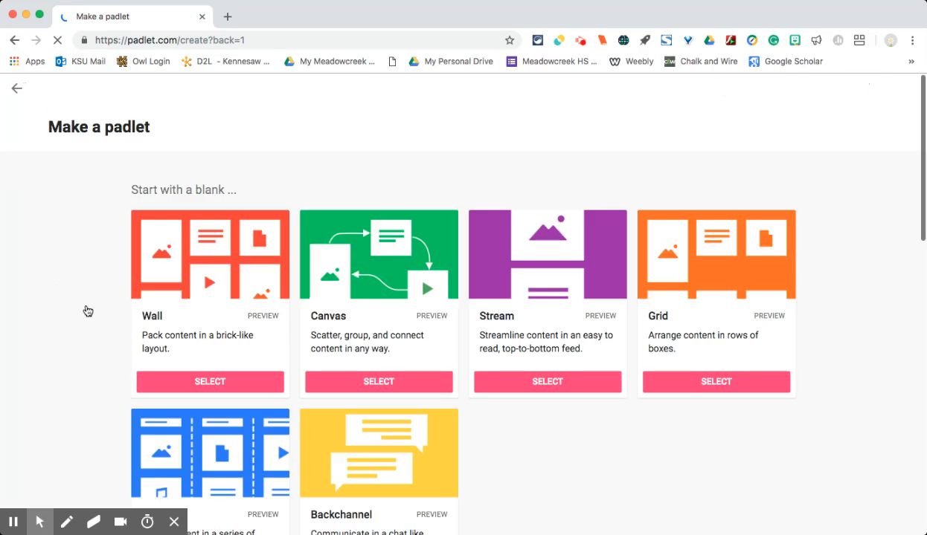
Step: Create a blank Canvas padlet and title it "Plants"
{"action": "scroll", "coordinate": [83, 296], "scroll_direction": "down", "scroll_amount": 2}
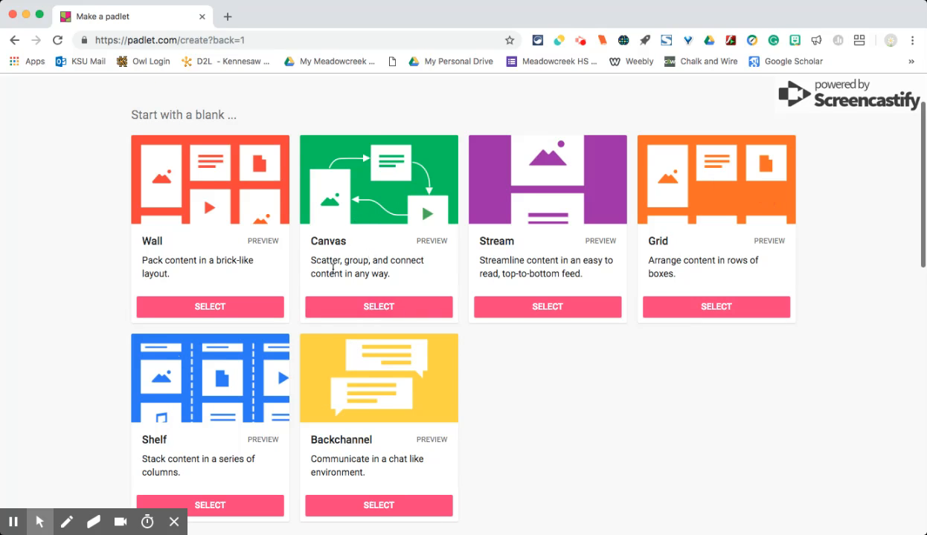
{"action": "left_click", "coordinate": [366, 307]}
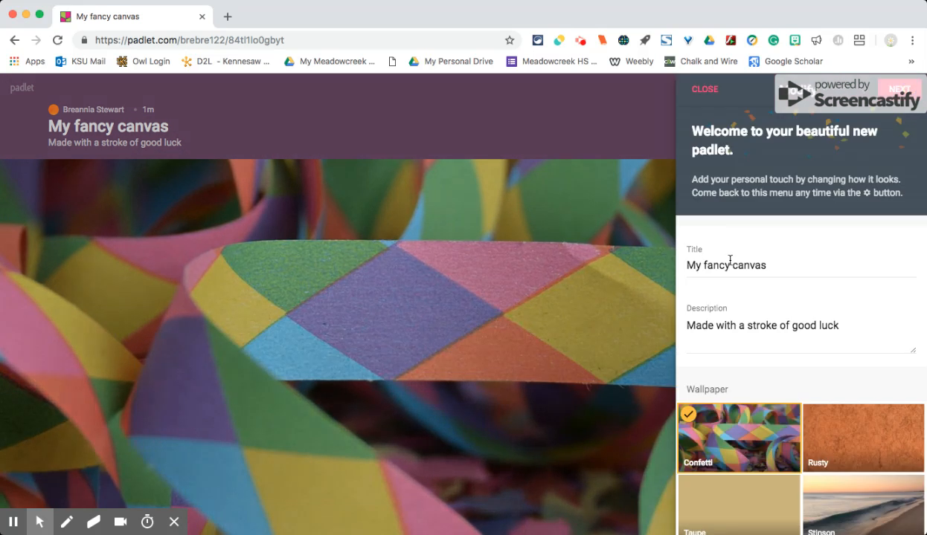
{"action": "left_click", "coordinate": [769, 266]}
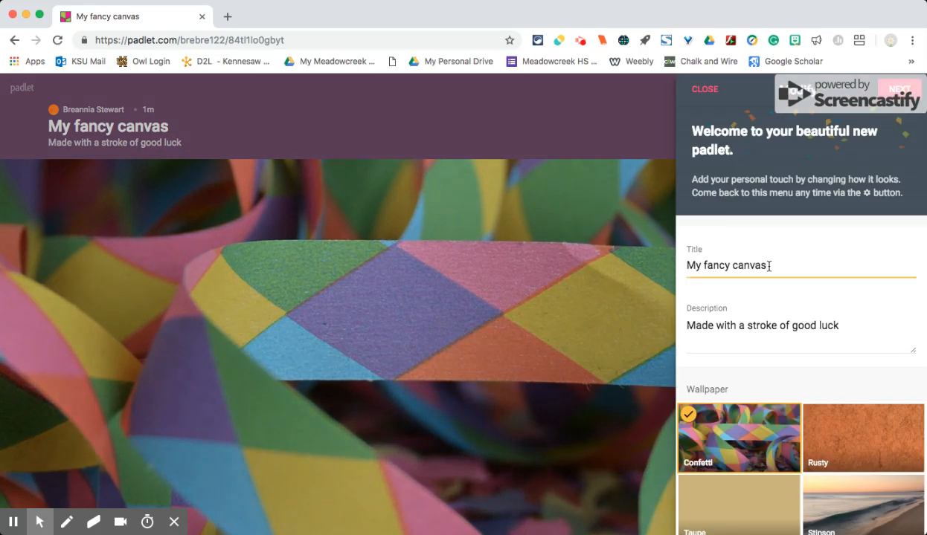
{"action": "left_click_drag", "start_coordinate": [769, 266], "coordinate": [684, 268]}
{"action": "type", "text": "Pl"}
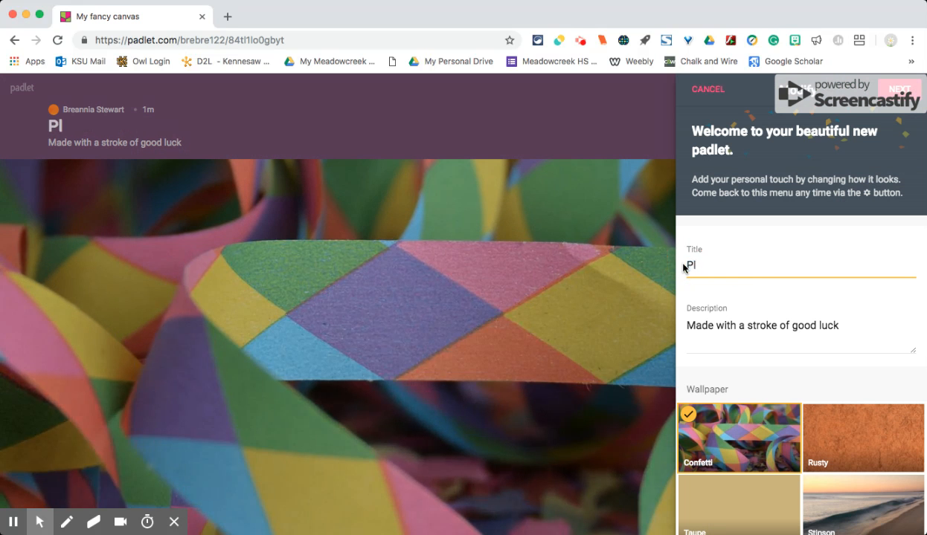
{"action": "type", "text": "ants"}
Step: Replace the padlet's description with "Notes about plants"
{"action": "left_click", "coordinate": [718, 325]}
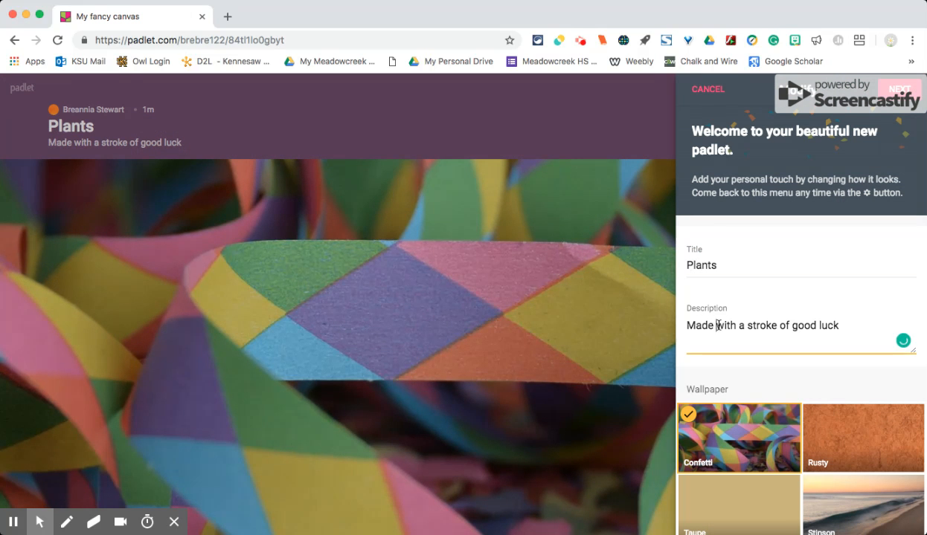
{"action": "double_click", "coordinate": [718, 325]}
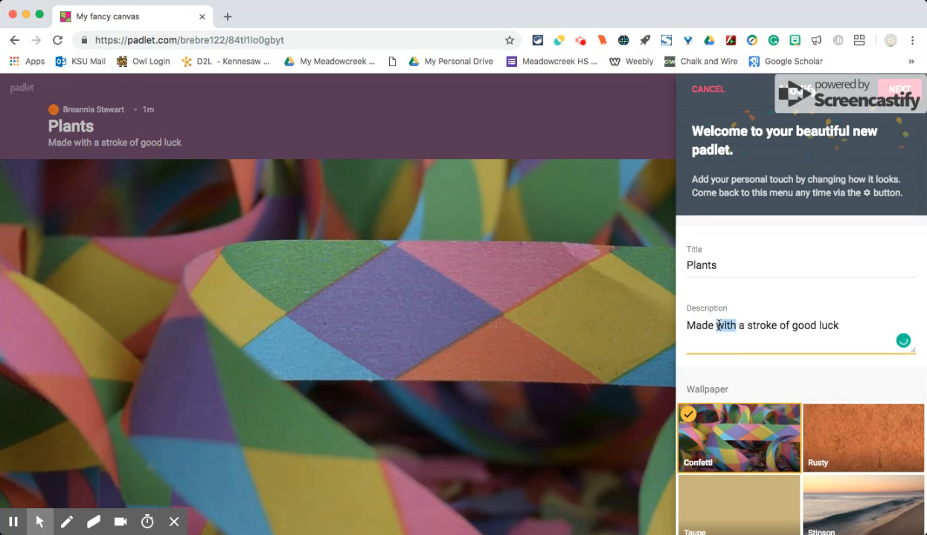
{"action": "double_click", "coordinate": [824, 325]}
{"action": "left_click_drag", "start_coordinate": [823, 325], "coordinate": [678, 325]}
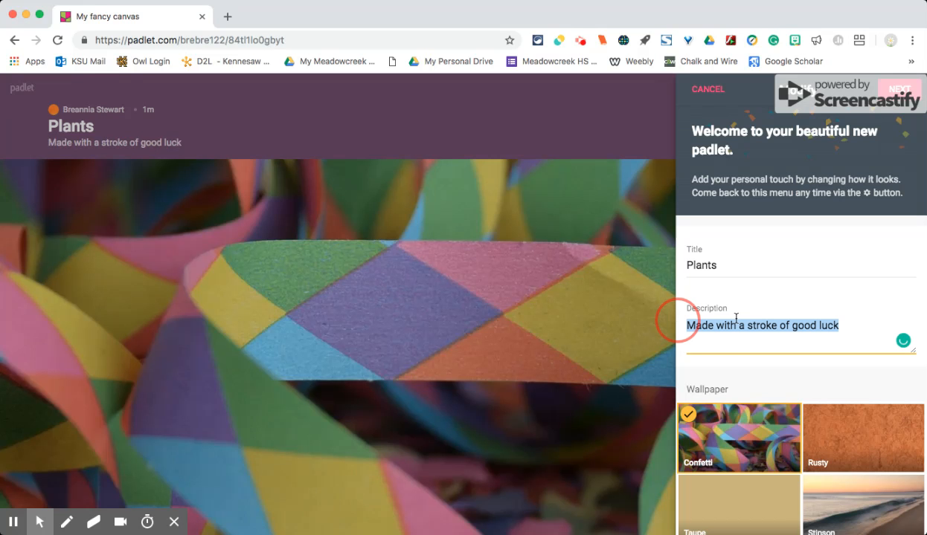
{"action": "type", "text": "Notes "}
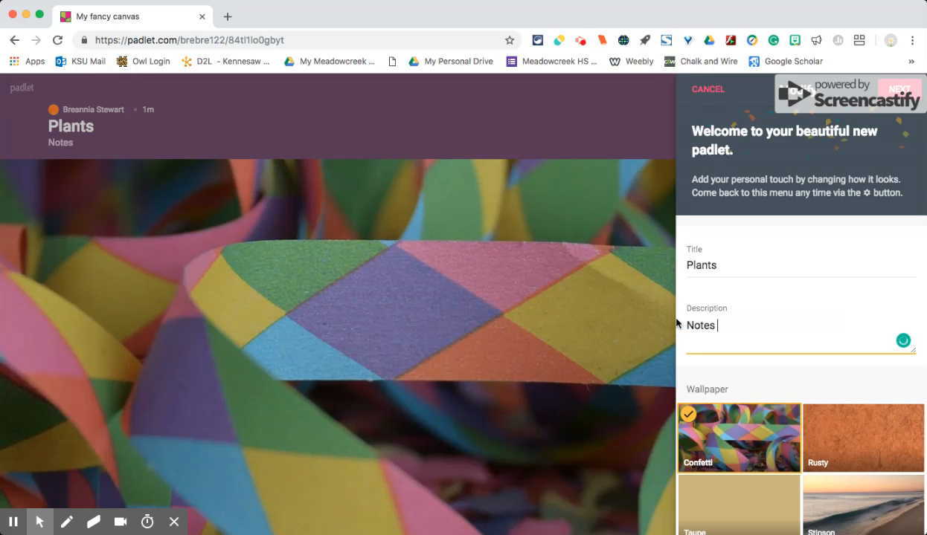
{"action": "type", "text": "about plan"}
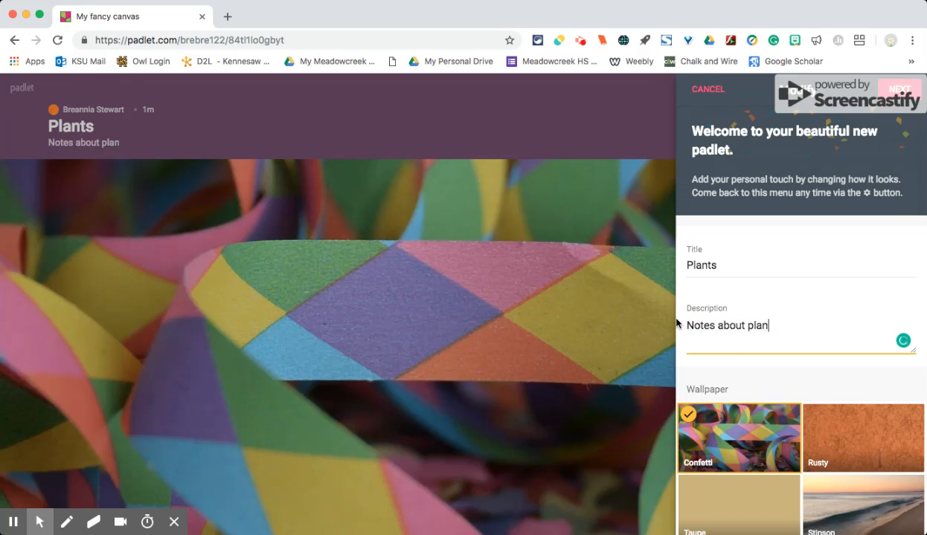
{"action": "type", "text": "ts"}
Step: Browse the full wallpaper gallery and apply the Thankful autumn-leaf wallpaper to the padlet
{"action": "scroll", "coordinate": [730, 373], "scroll_direction": "down", "scroll_amount": 3}
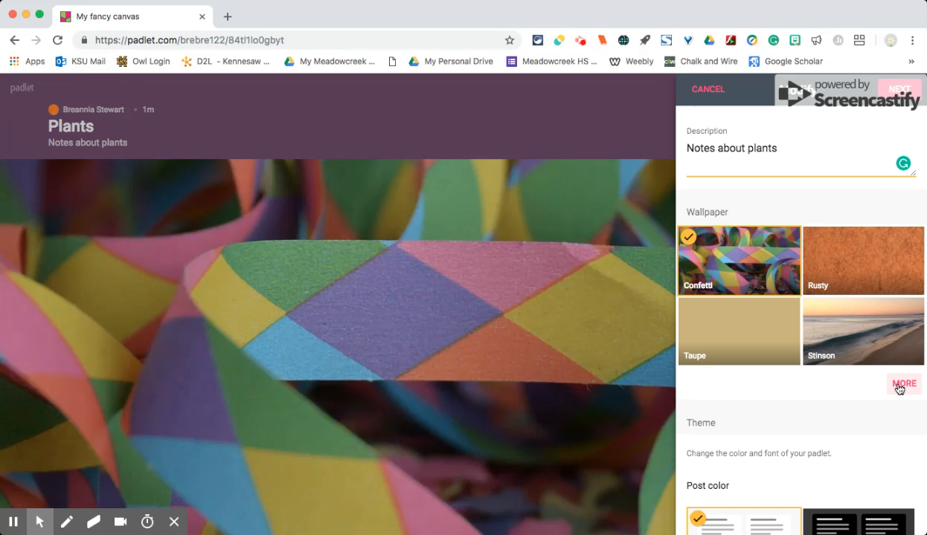
{"action": "left_click", "coordinate": [903, 384]}
{"action": "scroll", "coordinate": [830, 350], "scroll_direction": "down", "scroll_amount": 5}
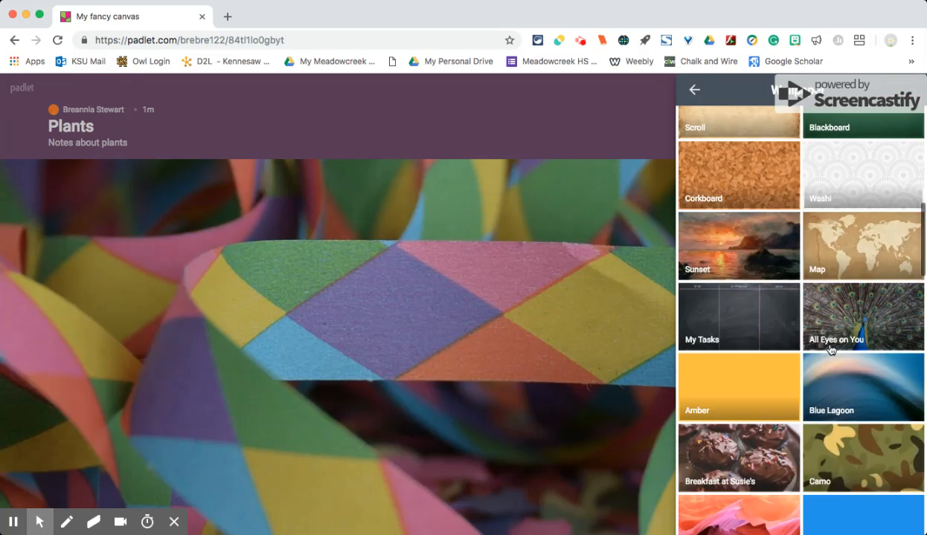
{"action": "scroll", "coordinate": [830, 349], "scroll_direction": "down", "scroll_amount": 10}
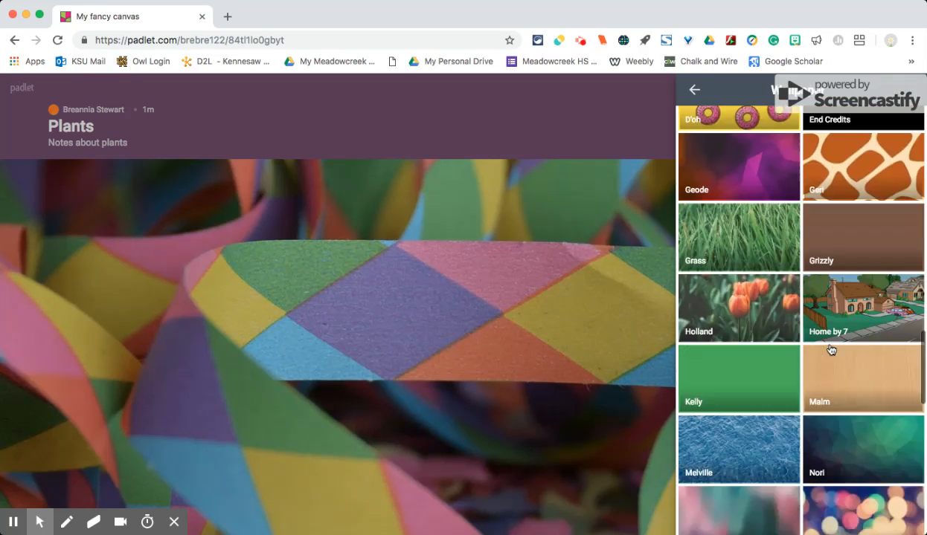
{"action": "scroll", "coordinate": [830, 349], "scroll_direction": "up", "scroll_amount": 10}
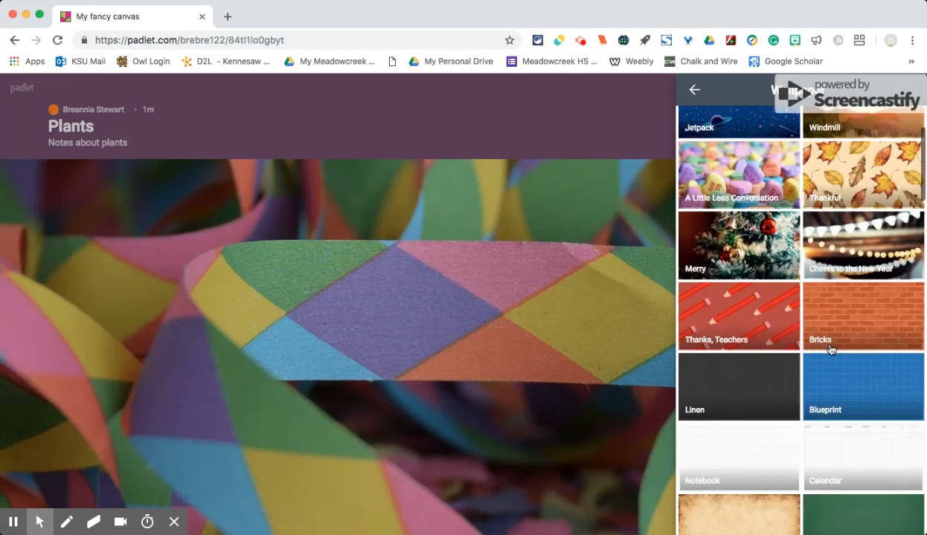
{"action": "scroll", "coordinate": [830, 350], "scroll_direction": "up", "scroll_amount": 3}
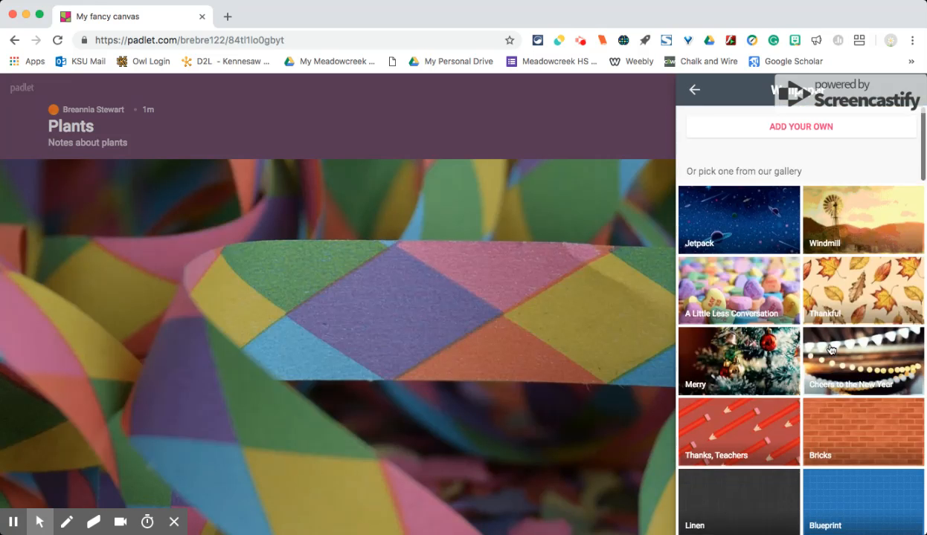
{"action": "left_click", "coordinate": [870, 293]}
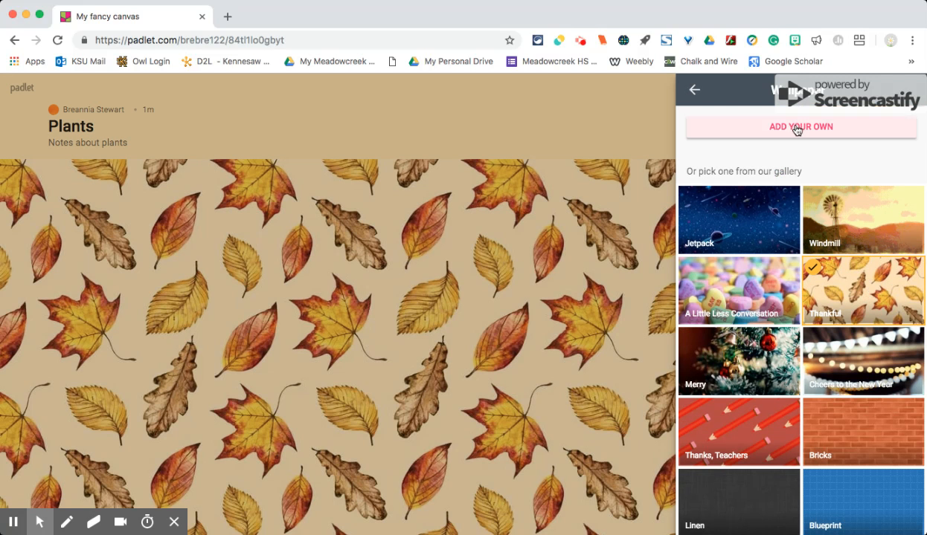
{"action": "left_click", "coordinate": [693, 92]}
Step: Turn on Attribution, the Profanity filter and Comments for the padlet
{"action": "scroll", "coordinate": [720, 331], "scroll_direction": "down", "scroll_amount": 4}
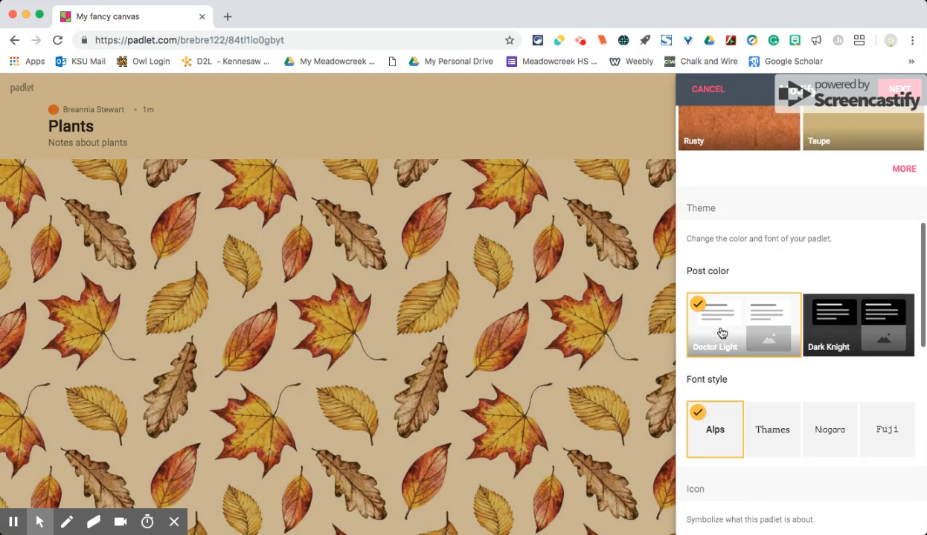
{"action": "scroll", "coordinate": [713, 335], "scroll_direction": "down", "scroll_amount": 1}
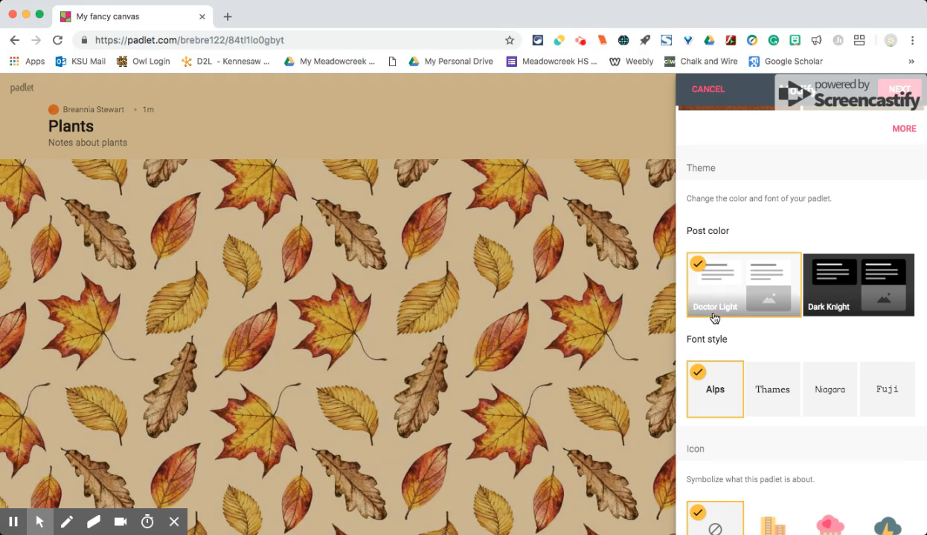
{"action": "scroll", "coordinate": [714, 305], "scroll_direction": "down", "scroll_amount": 2}
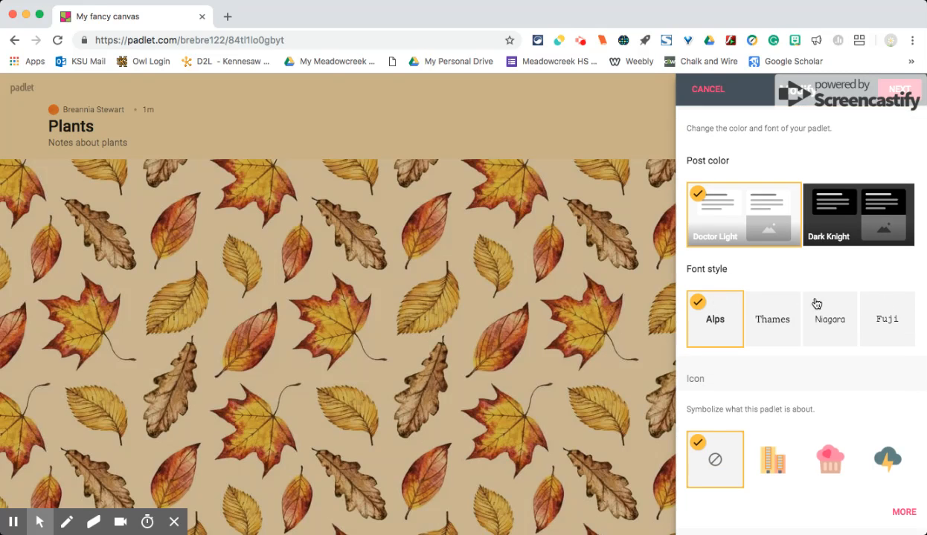
{"action": "scroll", "coordinate": [815, 303], "scroll_direction": "down", "scroll_amount": 10}
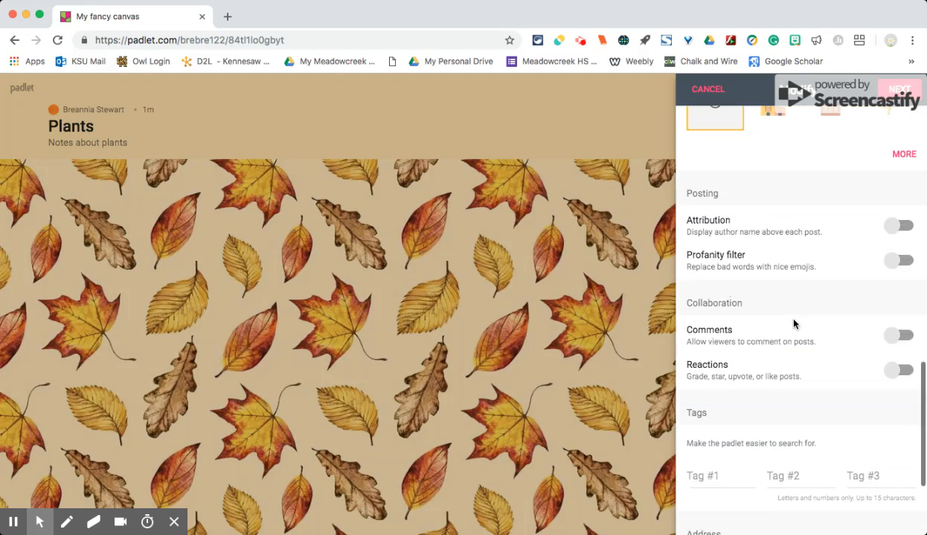
{"action": "scroll", "coordinate": [793, 323], "scroll_direction": "up", "scroll_amount": 3}
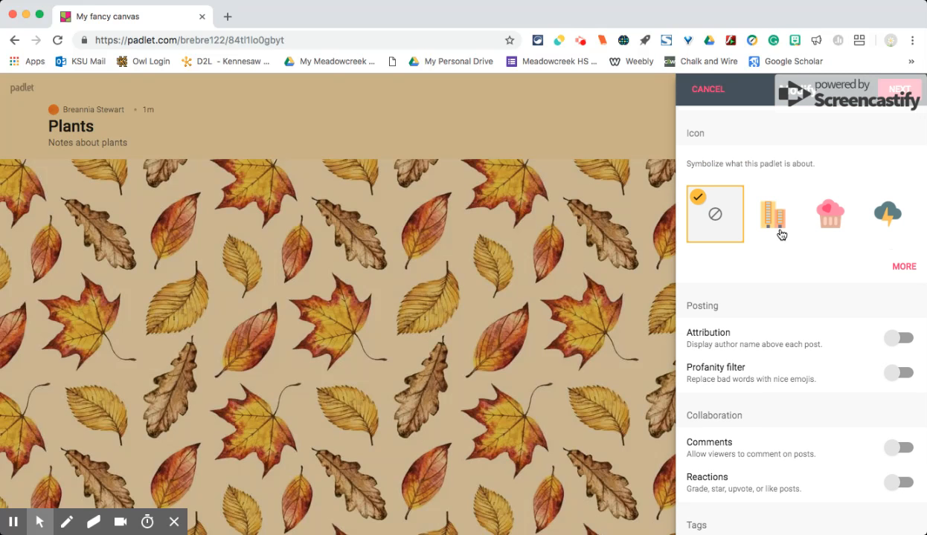
{"action": "scroll", "coordinate": [781, 234], "scroll_direction": "down", "scroll_amount": 3}
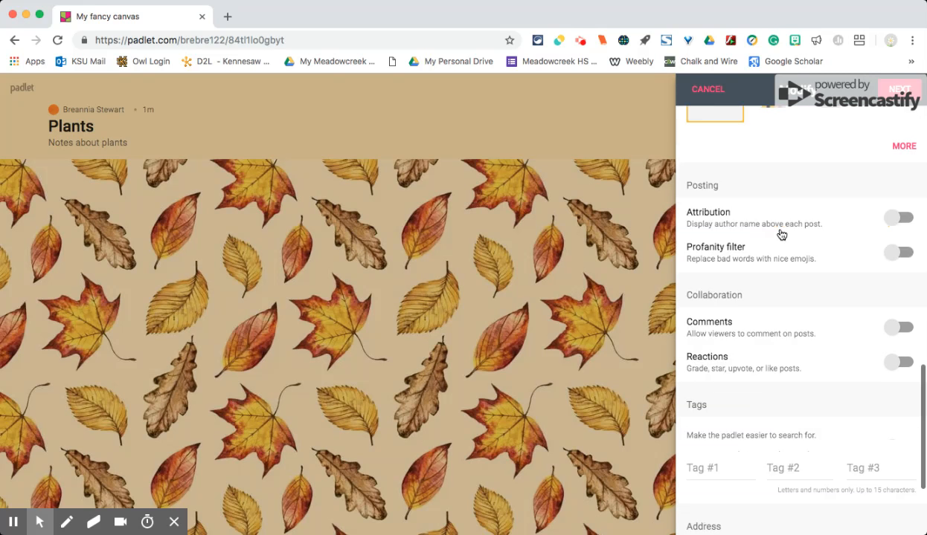
{"action": "left_click", "coordinate": [900, 222]}
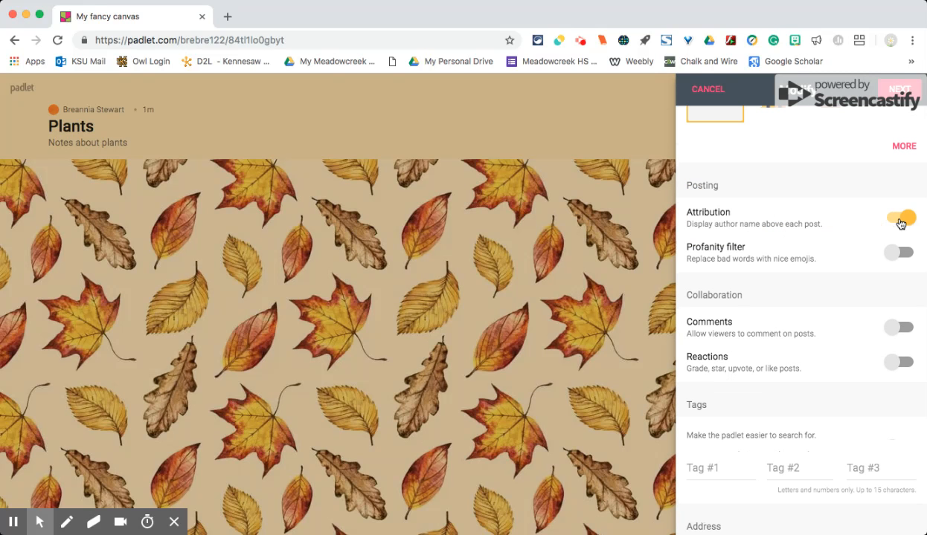
{"action": "left_click", "coordinate": [894, 256]}
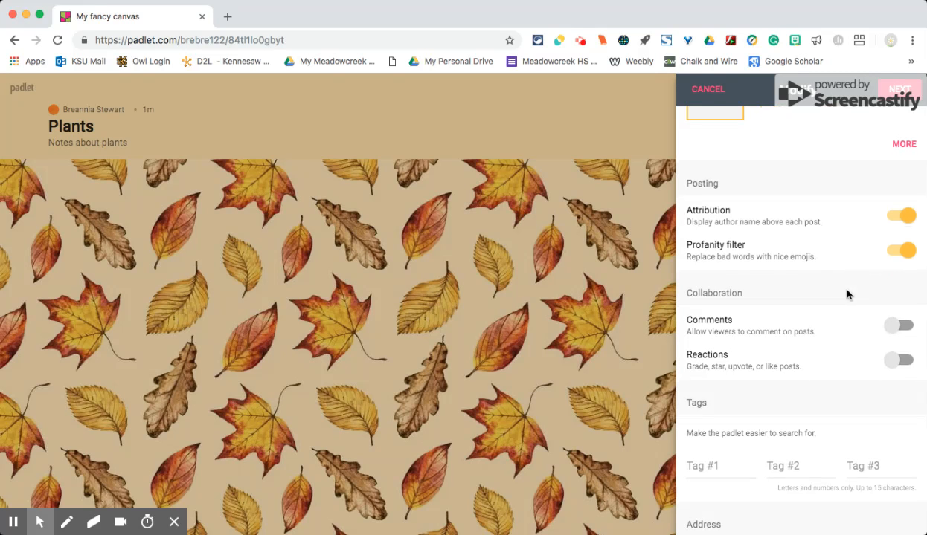
{"action": "scroll", "coordinate": [847, 295], "scroll_direction": "down", "scroll_amount": 2}
{"action": "left_click", "coordinate": [889, 262]}
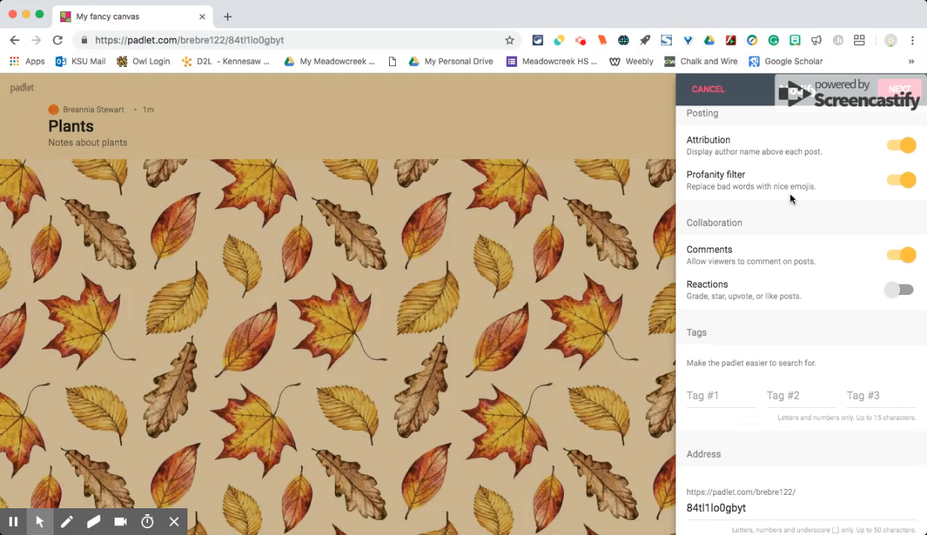
Step: Change the custom ending of the padlet's web address to "plants" and continue to the people and privacy settings
{"action": "scroll", "coordinate": [790, 199], "scroll_direction": "down", "scroll_amount": 2}
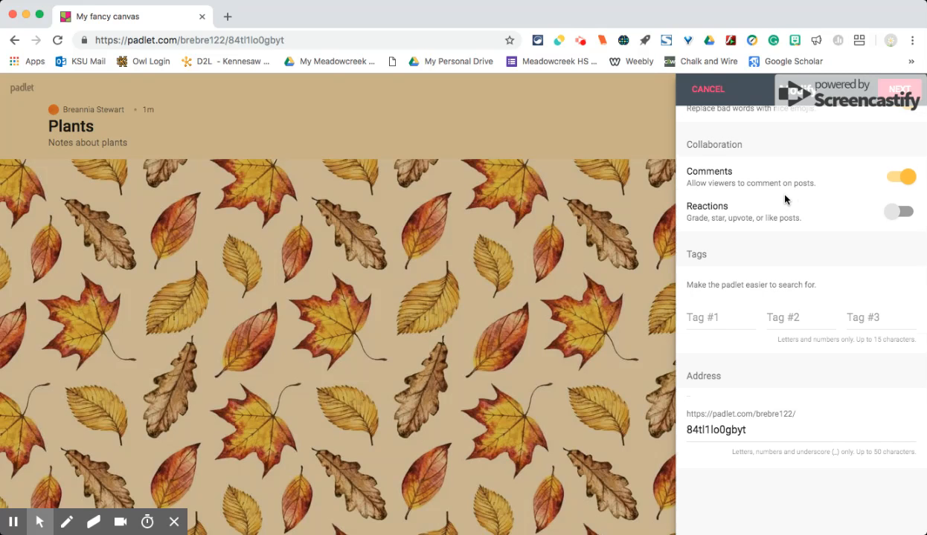
{"action": "left_click", "coordinate": [751, 430]}
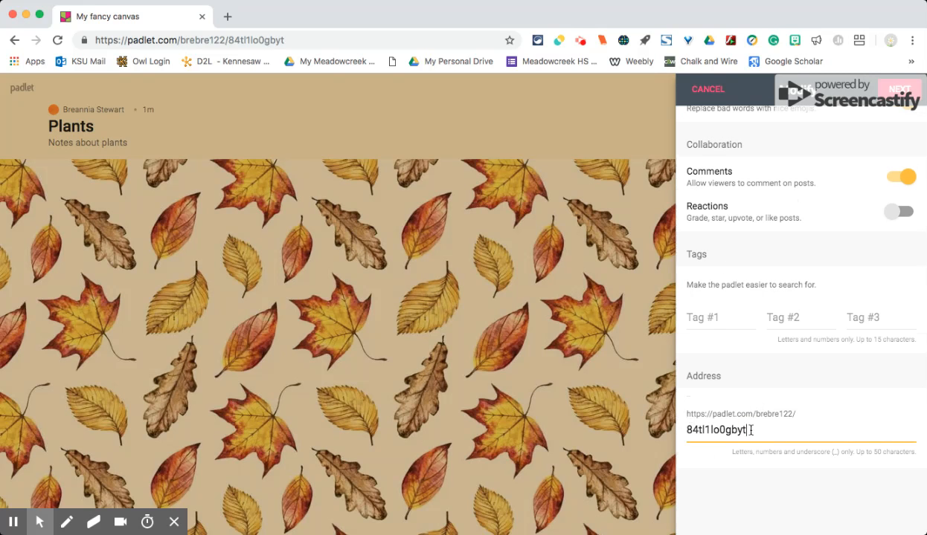
{"action": "key", "text": "BackSpace"}
{"action": "key", "text": "BackSpace"}
{"action": "key", "text": "BackSpace"}
{"action": "key", "text": "BackSpace"}
{"action": "key", "text": "BackSpace"}
{"action": "key", "text": "BackSpace"}
{"action": "key", "text": "BackSpace"}
{"action": "type", "text": "planta"}
{"action": "scroll", "coordinate": [771, 419], "scroll_direction": "up", "scroll_amount": 5}
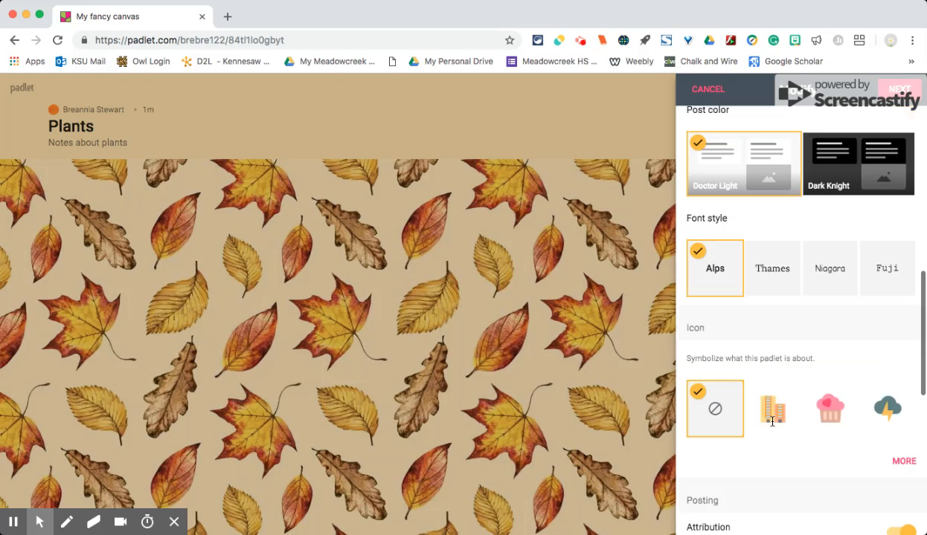
{"action": "scroll", "coordinate": [771, 421], "scroll_direction": "up", "scroll_amount": 10}
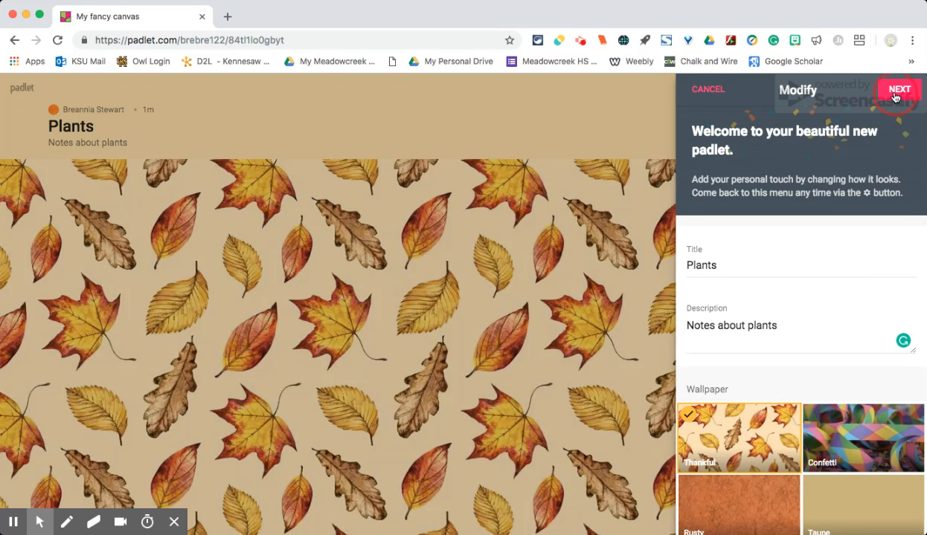
{"action": "left_click", "coordinate": [895, 96]}
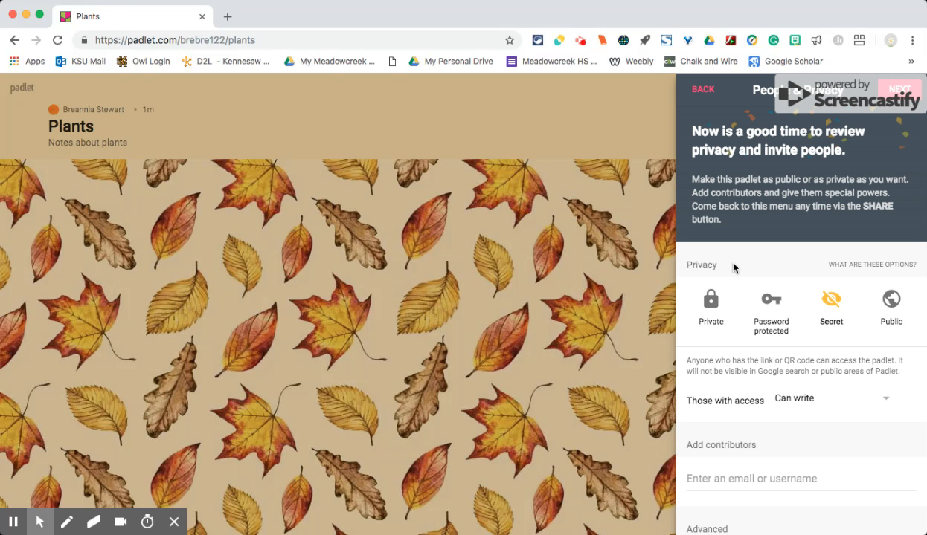
Step: Try the Private and Password protected privacy options, check the visitor permission levels, and return the privacy to Secret
{"action": "scroll", "coordinate": [733, 268], "scroll_direction": "down", "scroll_amount": 3}
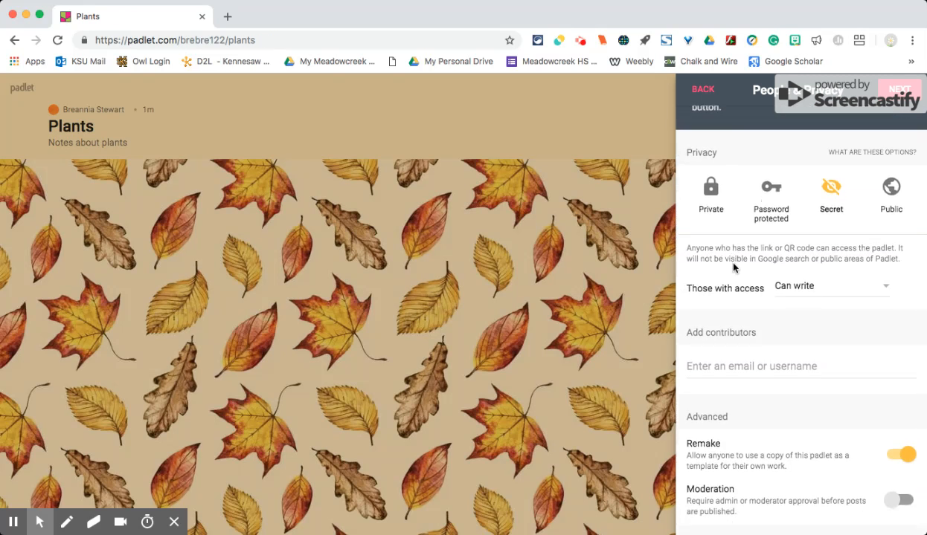
{"action": "left_click", "coordinate": [714, 197]}
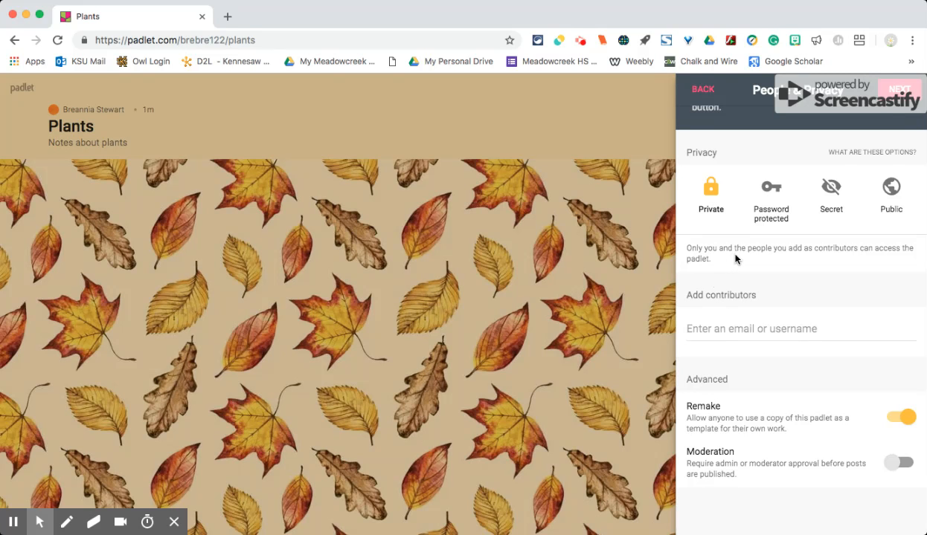
{"action": "left_click", "coordinate": [770, 206]}
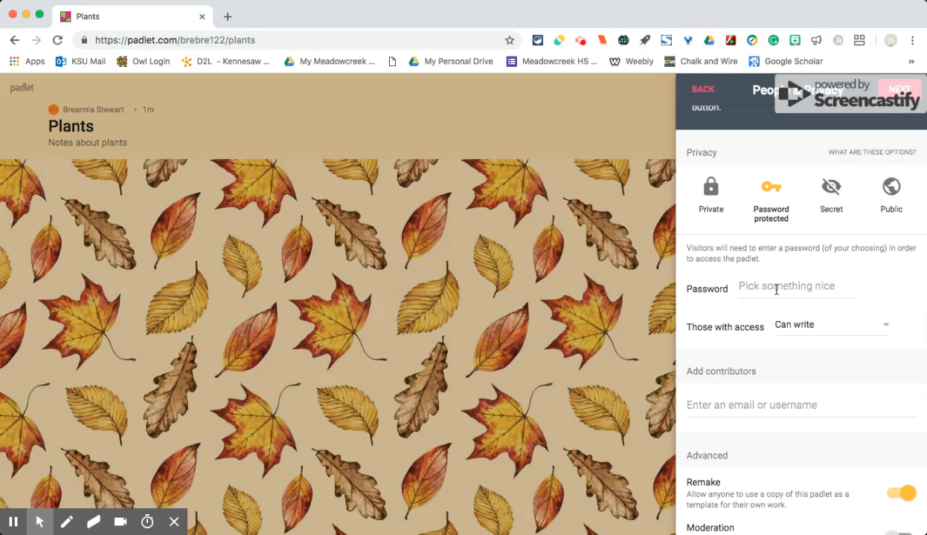
{"action": "left_click", "coordinate": [887, 330]}
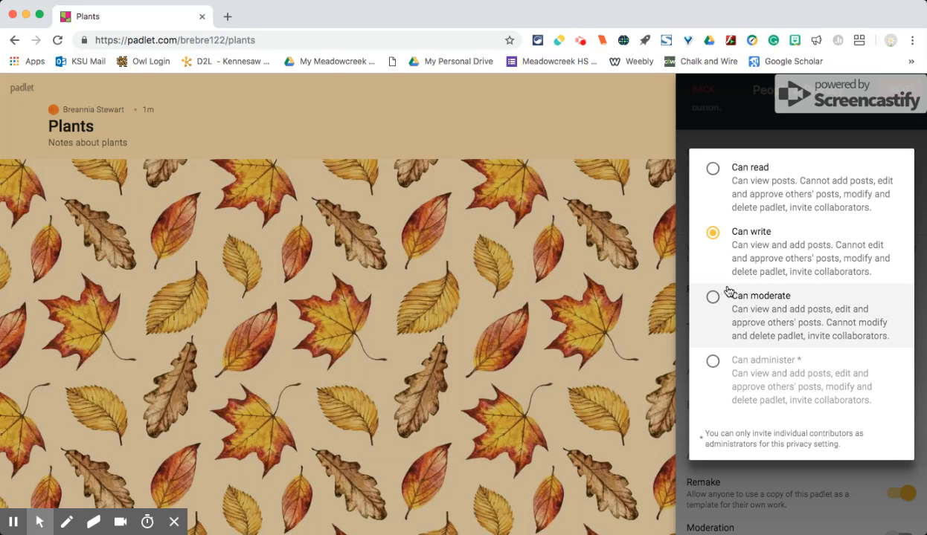
{"action": "left_click", "coordinate": [731, 125]}
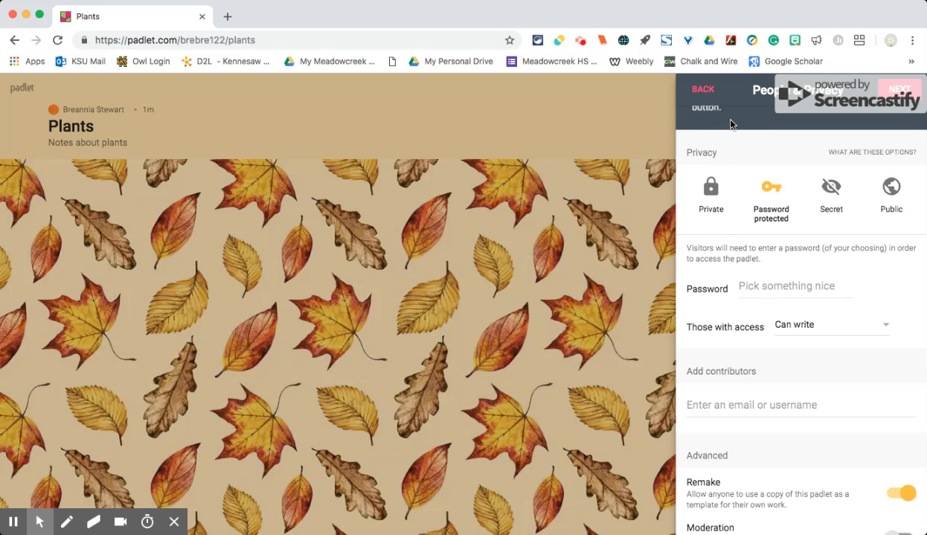
{"action": "left_click", "coordinate": [831, 199]}
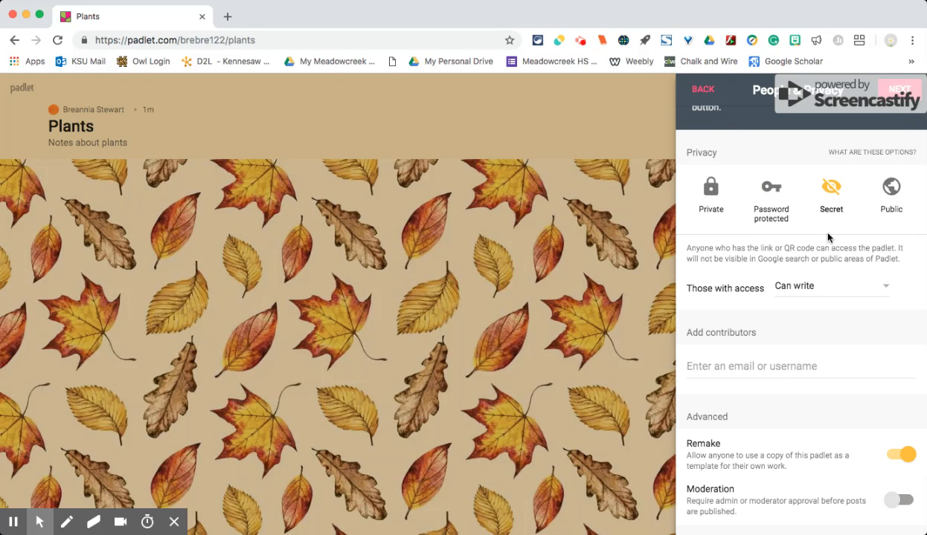
Step: Try the Public privacy option, check the visitor access settings, and return the padlet's privacy to Secret
{"action": "left_click", "coordinate": [885, 196]}
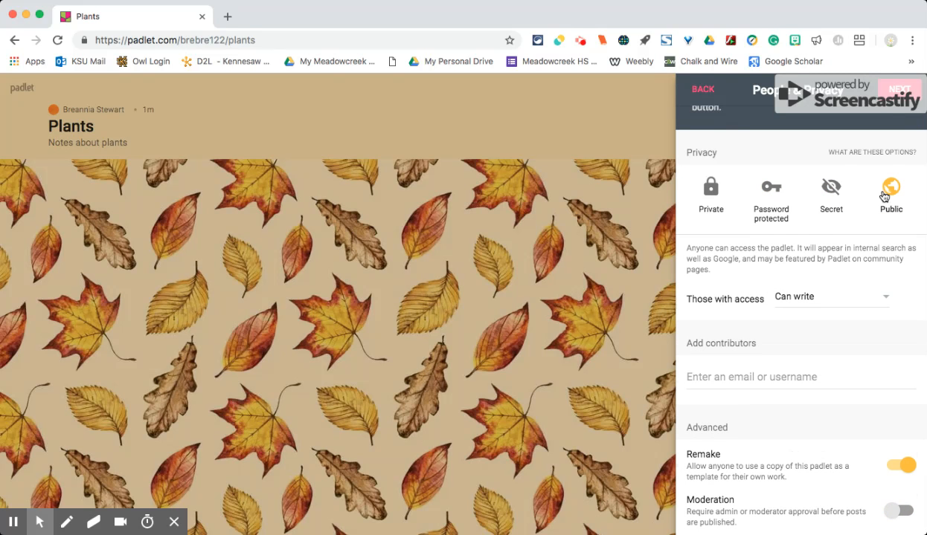
{"action": "scroll", "coordinate": [798, 244], "scroll_direction": "down", "scroll_amount": 2}
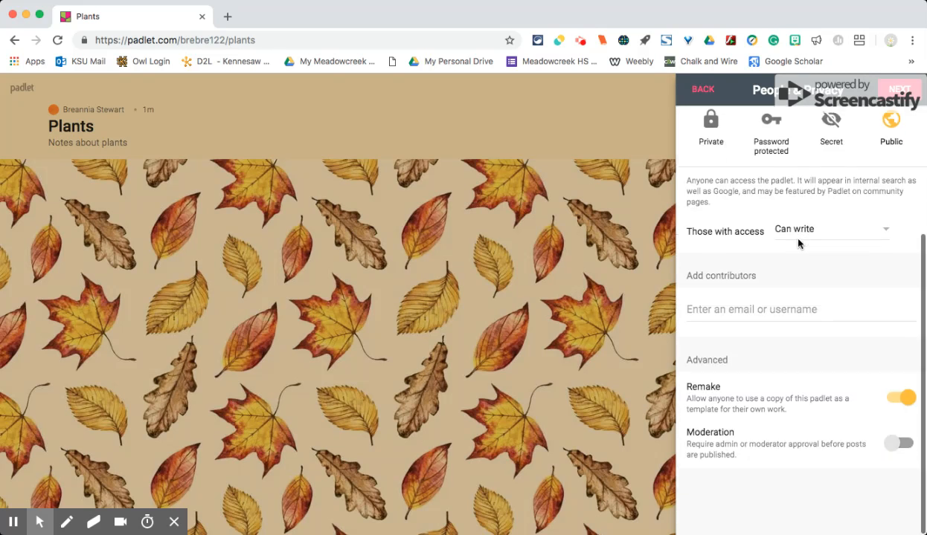
{"action": "scroll", "coordinate": [797, 244], "scroll_direction": "up", "scroll_amount": 3}
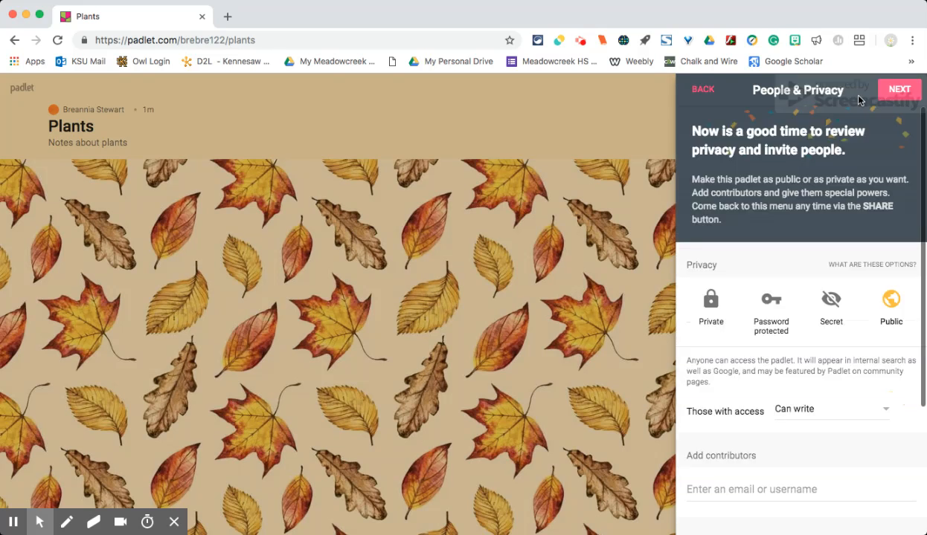
{"action": "left_click", "coordinate": [806, 295]}
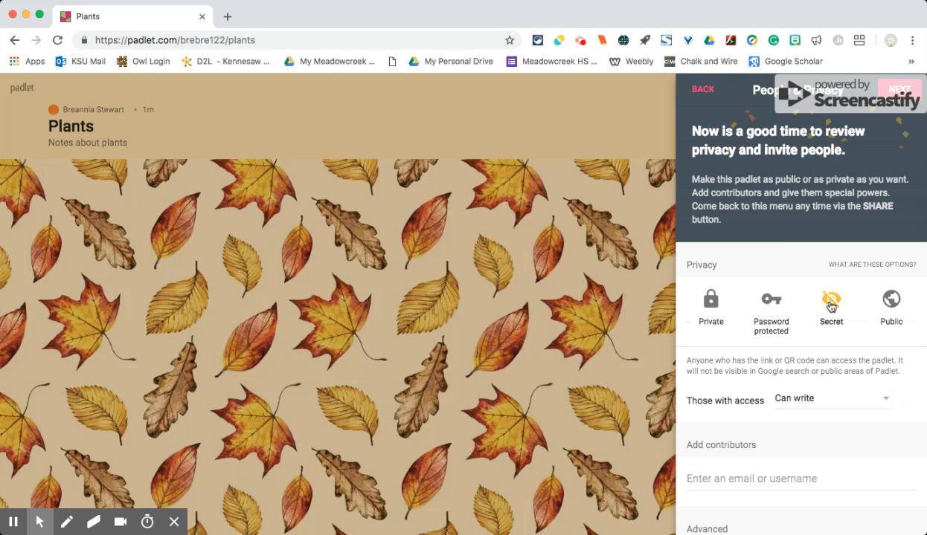
Step: Finish the padlet setup and add a first post titled "Plants" with the text "notes"
{"action": "left_click", "coordinate": [893, 87]}
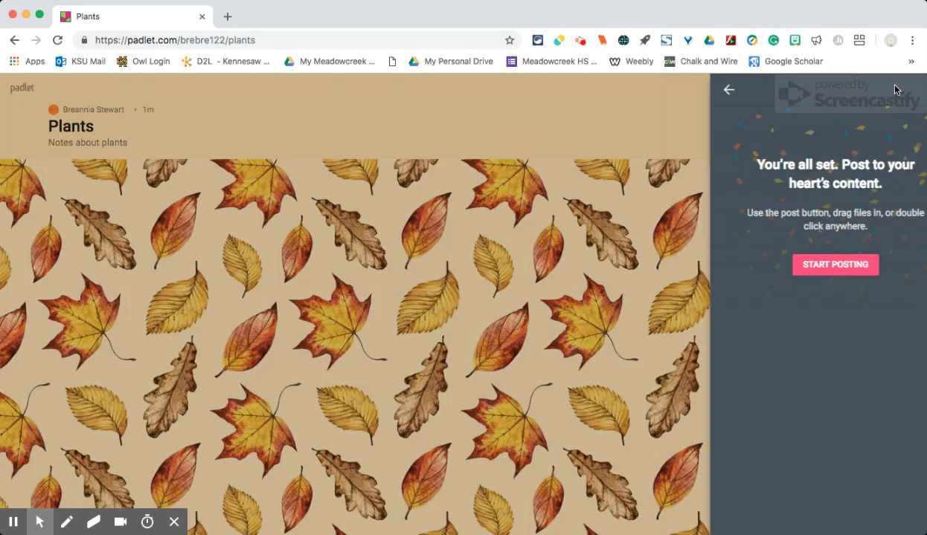
{"action": "left_click", "coordinate": [799, 265]}
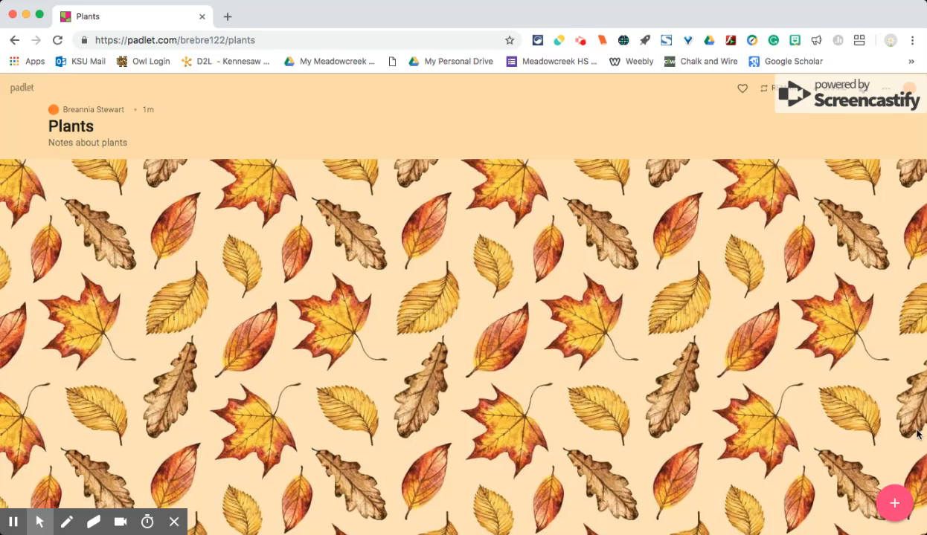
{"action": "left_click", "coordinate": [895, 503]}
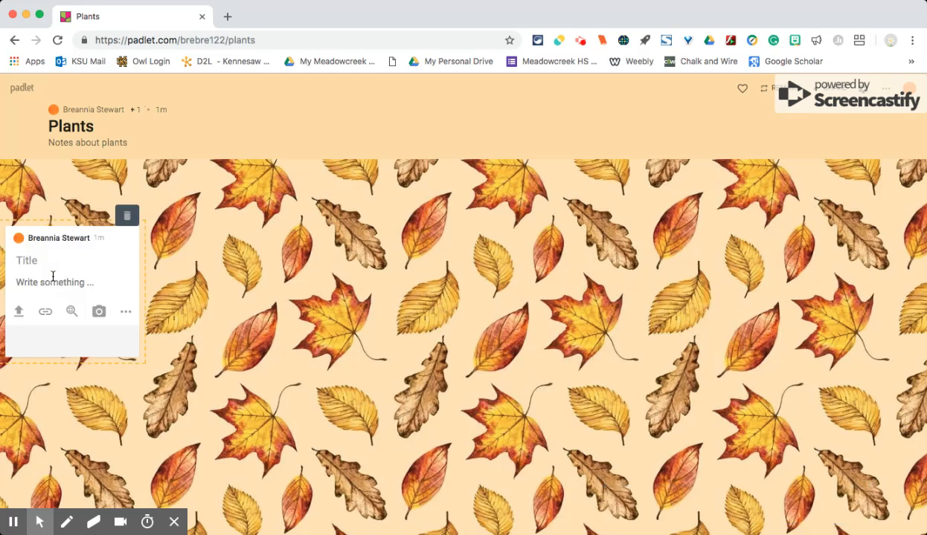
{"action": "type", "text": "Plants"}
{"action": "left_click", "coordinate": [36, 288]}
{"action": "type", "text": "notes"}
Step: Check the full list of attachment types for the Plants post and reposition the post further right on the canvas
{"action": "left_click", "coordinate": [126, 313]}
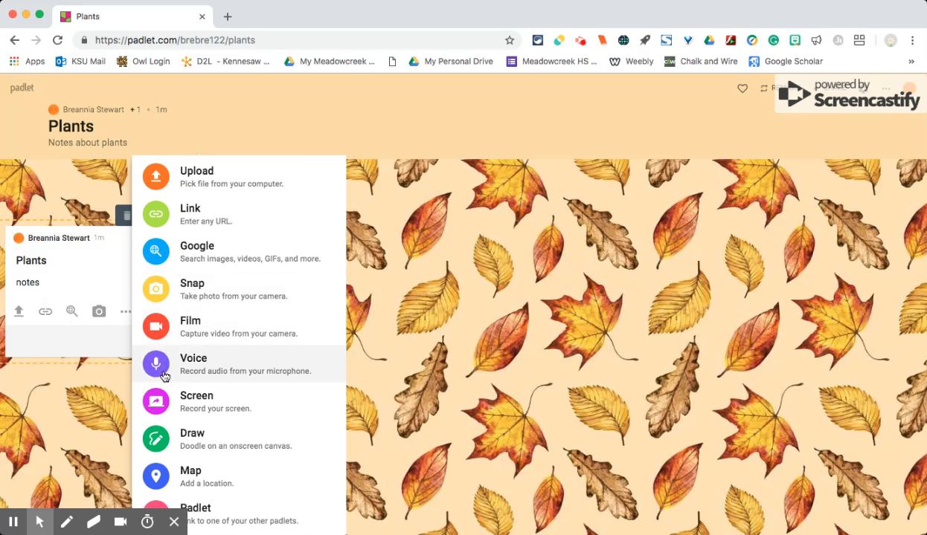
{"action": "left_click", "coordinate": [96, 258]}
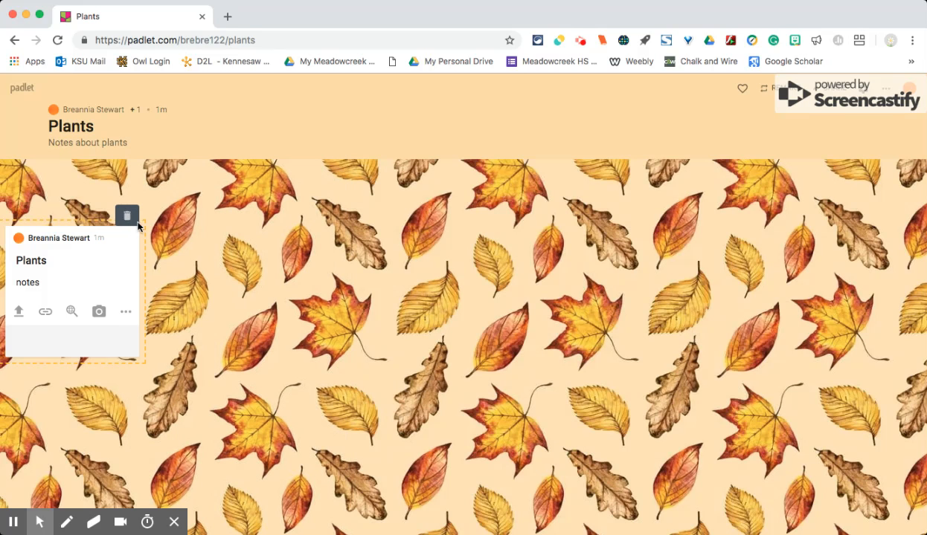
{"action": "left_click", "coordinate": [81, 256]}
{"action": "left_click_drag", "start_coordinate": [118, 252], "coordinate": [253, 221]}
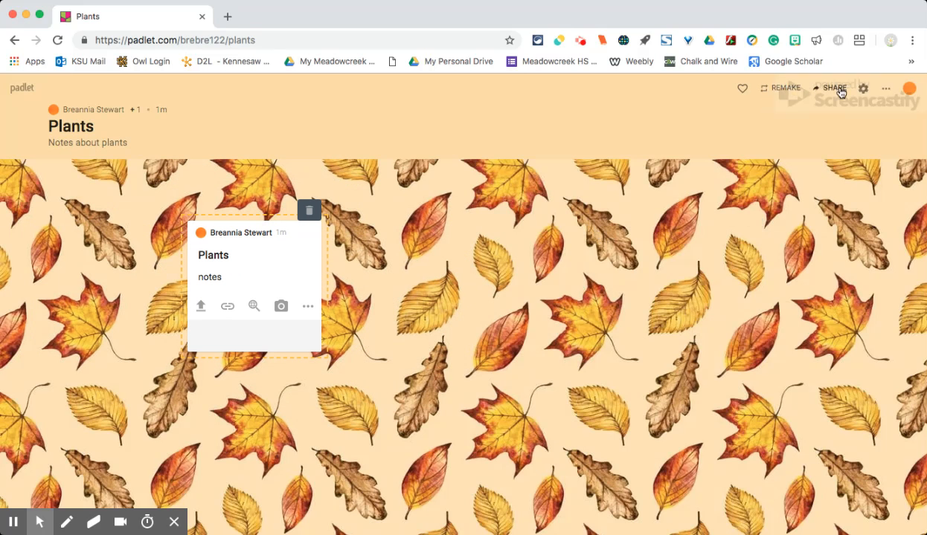
Step: Open the padlet's share settings and review the privacy, contributor, Remake and Moderation options
{"action": "left_click", "coordinate": [836, 89]}
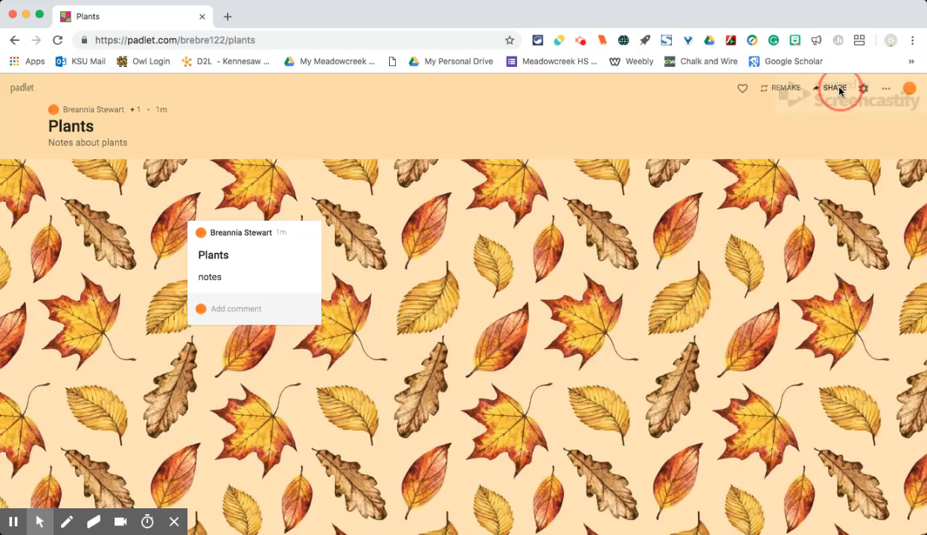
{"action": "scroll", "coordinate": [775, 277], "scroll_direction": "down", "scroll_amount": 3}
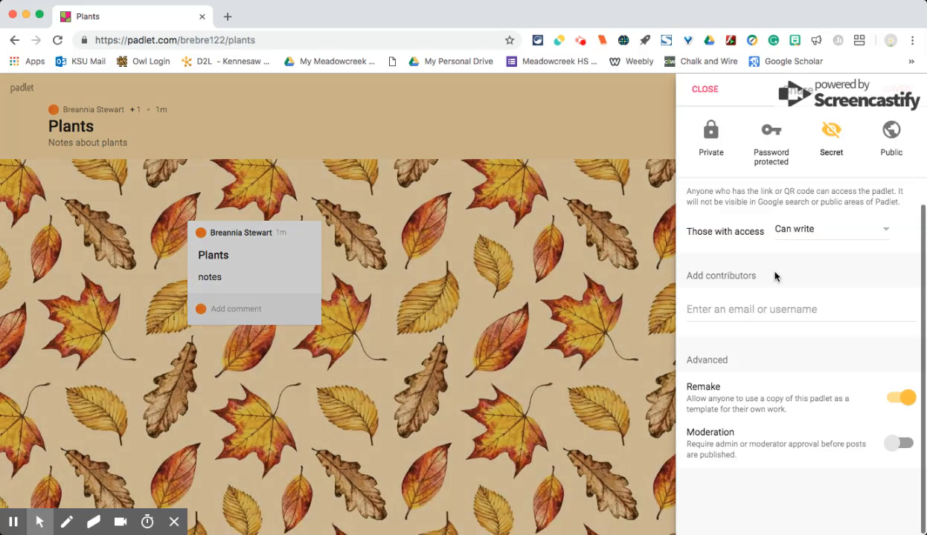
{"action": "scroll", "coordinate": [776, 276], "scroll_direction": "up", "scroll_amount": 3}
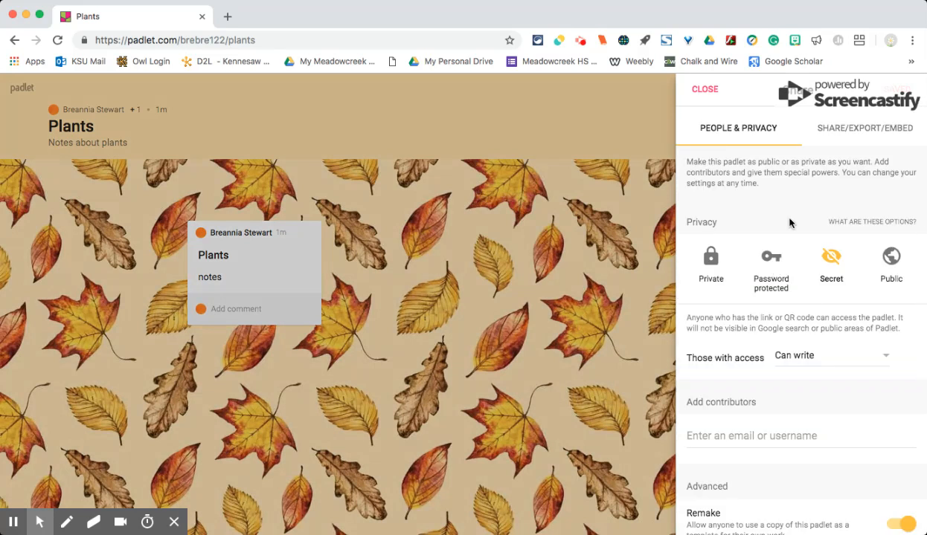
Step: Examine the padlet's QR code, sharing, embedding and export options, and close the share settings
{"action": "left_click", "coordinate": [853, 139]}
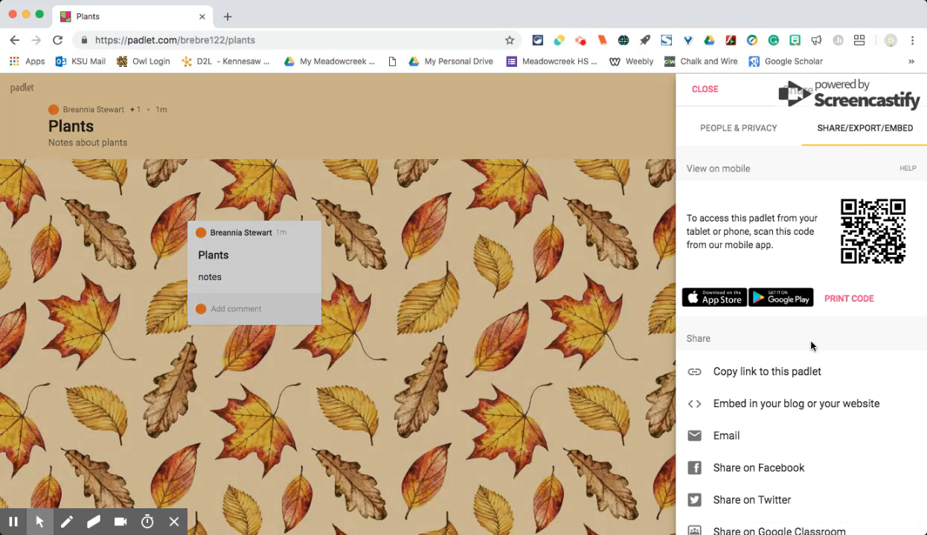
{"action": "scroll", "coordinate": [800, 339], "scroll_direction": "down", "scroll_amount": 1}
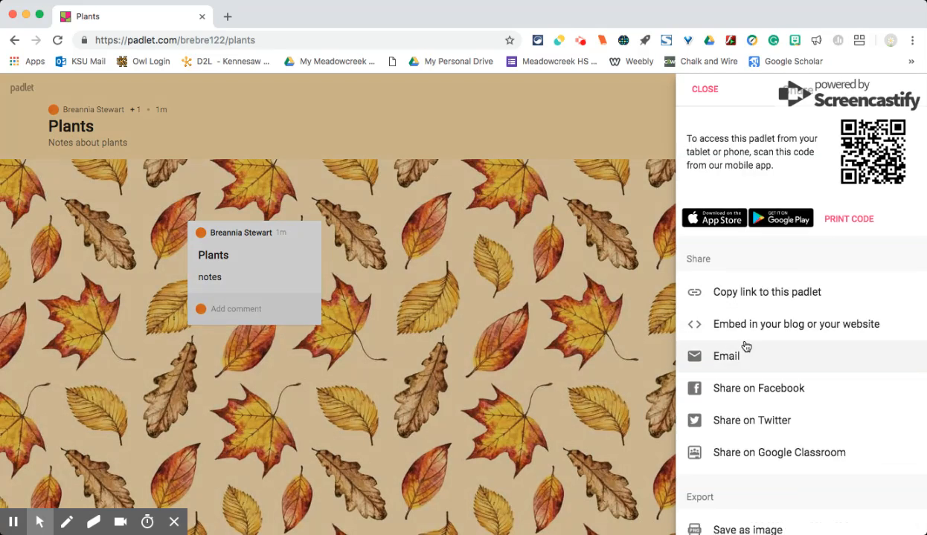
{"action": "scroll", "coordinate": [744, 467], "scroll_direction": "down", "scroll_amount": 1}
{"action": "scroll", "coordinate": [744, 467], "scroll_direction": "down", "scroll_amount": 2}
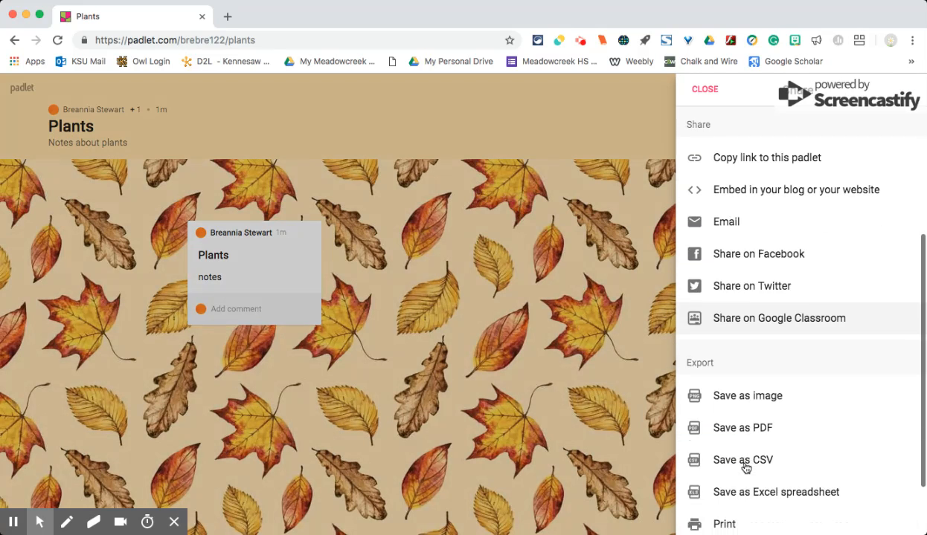
{"action": "scroll", "coordinate": [745, 467], "scroll_direction": "up", "scroll_amount": 4}
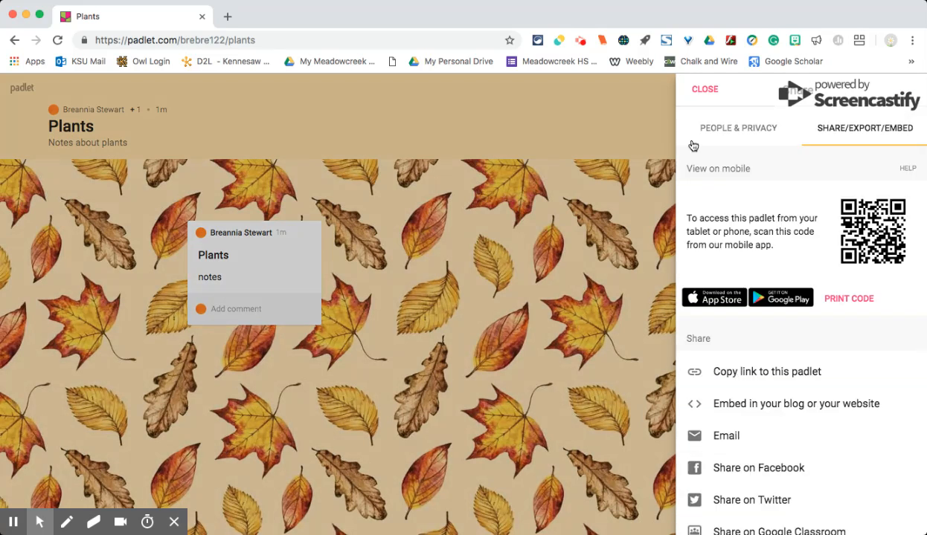
{"action": "left_click", "coordinate": [710, 90]}
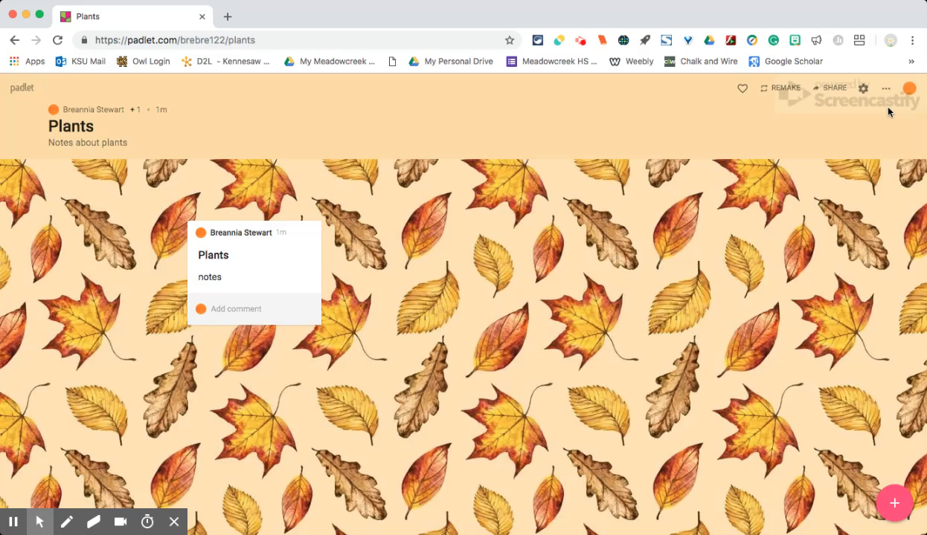
Step: Review the padlet's title, description, wallpaper and theme settings, and close them
{"action": "left_click", "coordinate": [863, 90]}
{"action": "scroll", "coordinate": [790, 260], "scroll_direction": "down", "scroll_amount": 3}
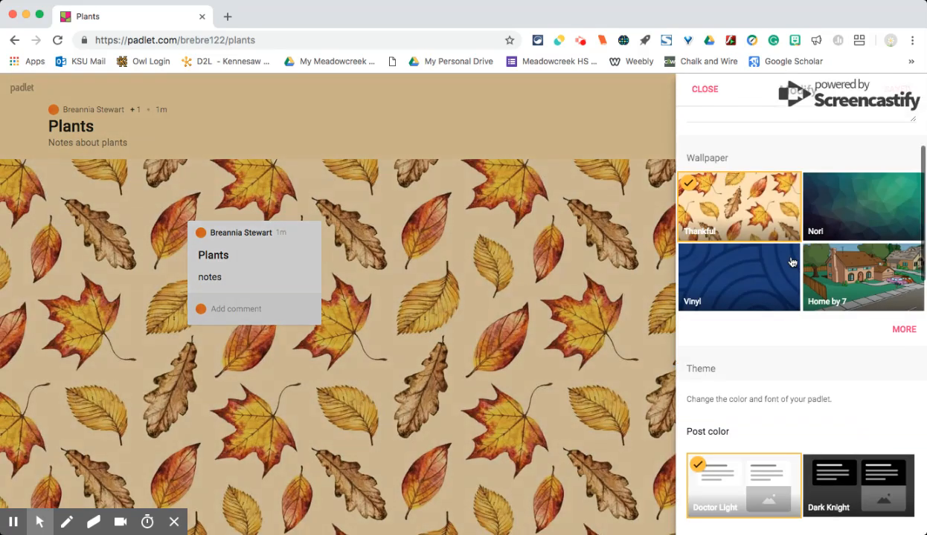
{"action": "scroll", "coordinate": [792, 263], "scroll_direction": "up", "scroll_amount": 3}
{"action": "scroll", "coordinate": [792, 263], "scroll_direction": "down", "scroll_amount": 3}
{"action": "scroll", "coordinate": [744, 185], "scroll_direction": "up", "scroll_amount": 3}
{"action": "left_click", "coordinate": [704, 89]}
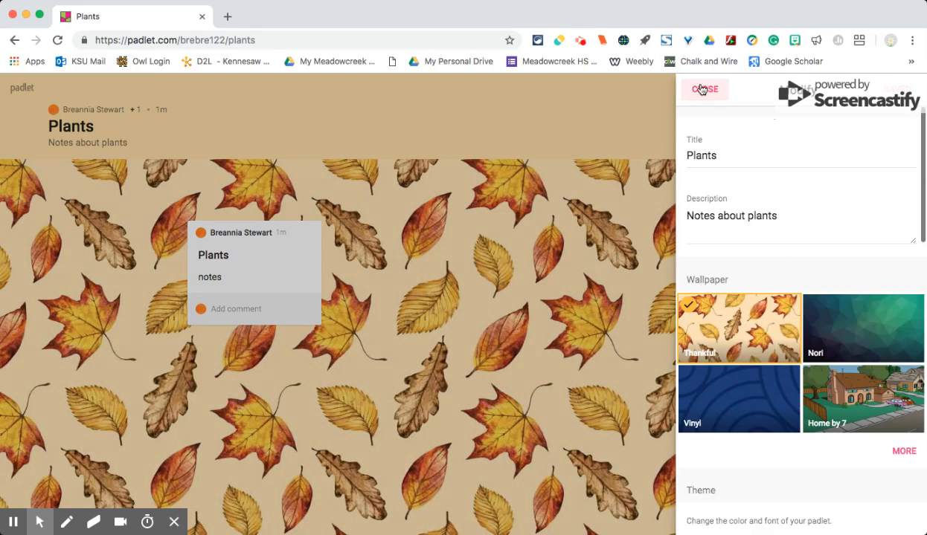